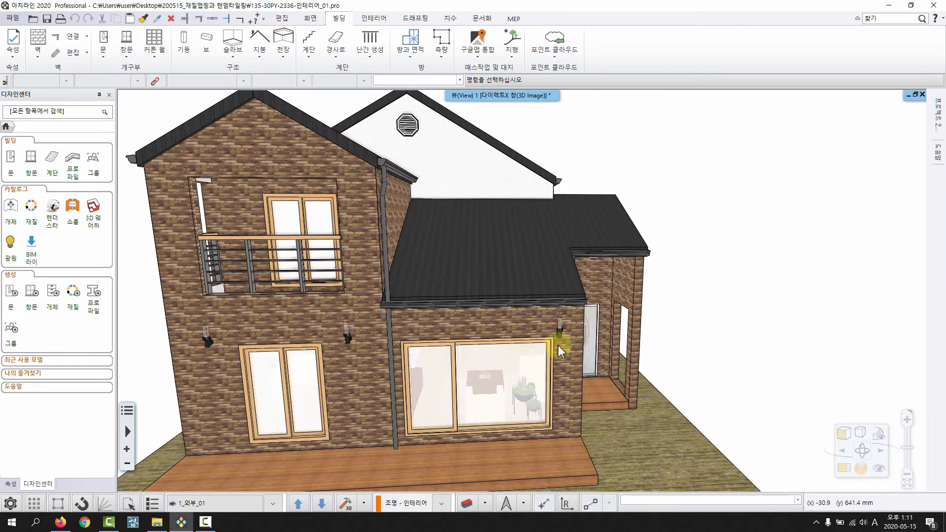
Switch the 3D window to the saved view 2_거실_02 to show the living-room floor
middle_click_drag(557, 345, 632, 312)
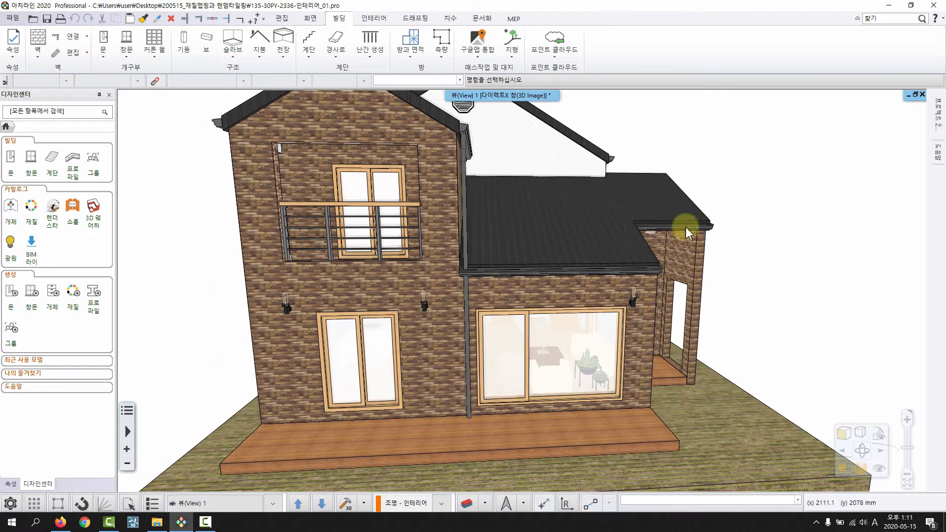
left_click(273, 503)
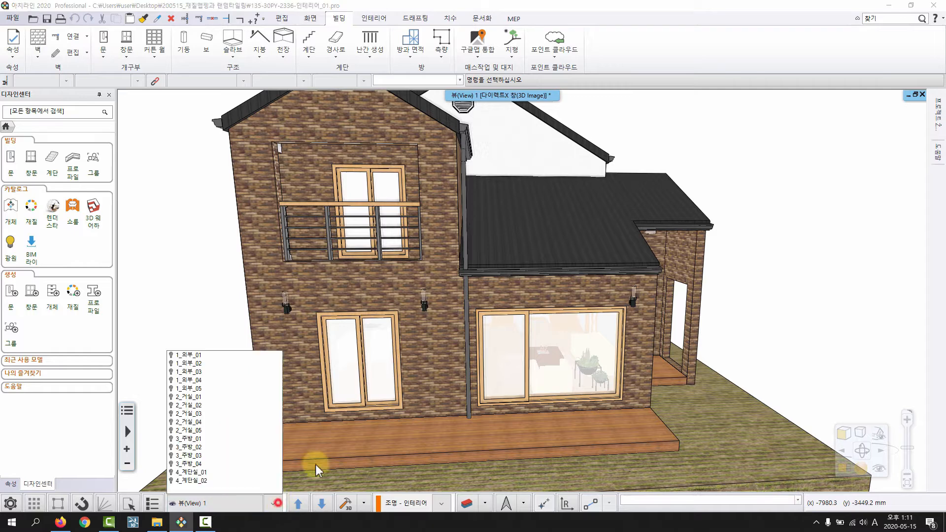
left_click(212, 404)
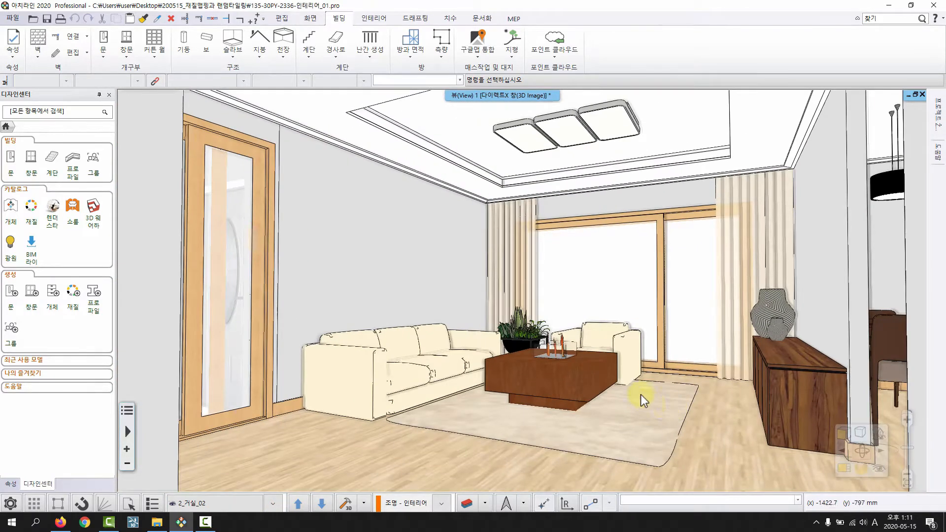
middle_click_drag(511, 433, 489, 350)
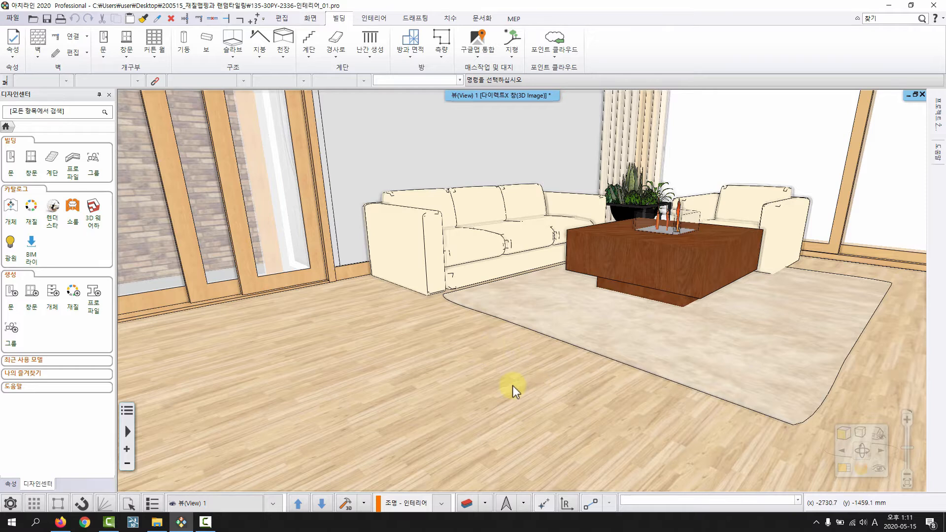
Examine the commands offered for the living-room floor's tiling and for the slab beneath it
right_click(371, 380)
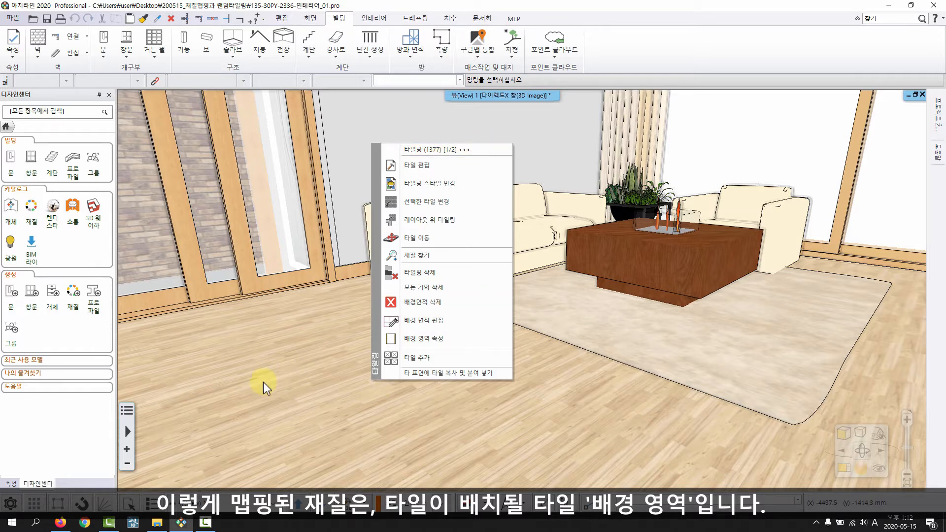
right_click(275, 369)
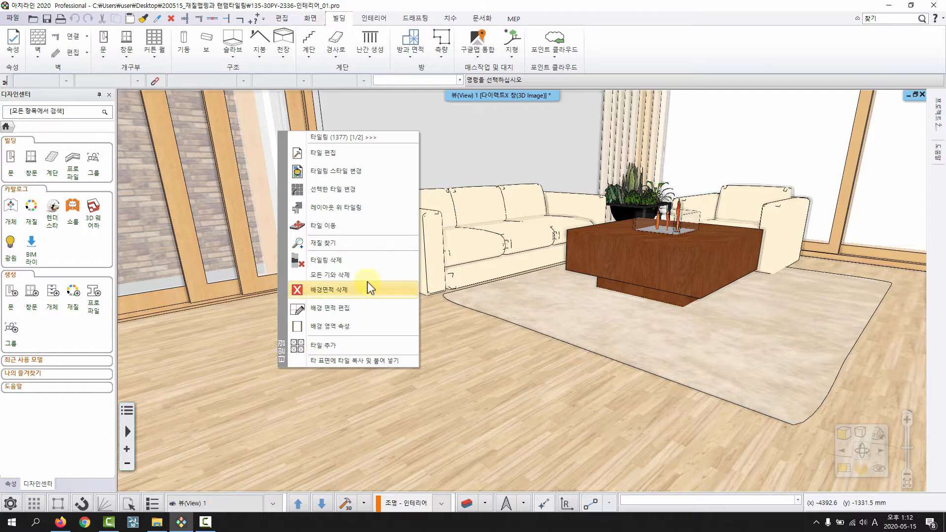
left_click(370, 396)
right_click(355, 369)
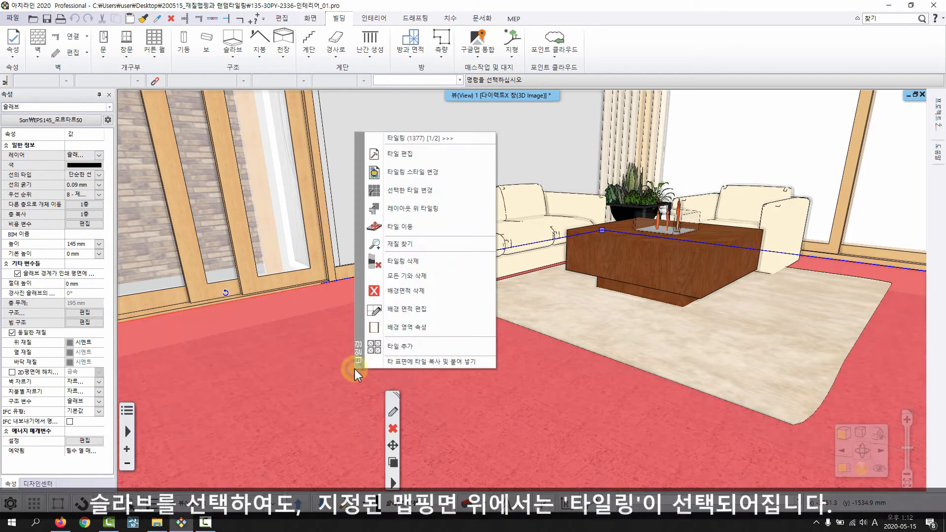
left_click(441, 139)
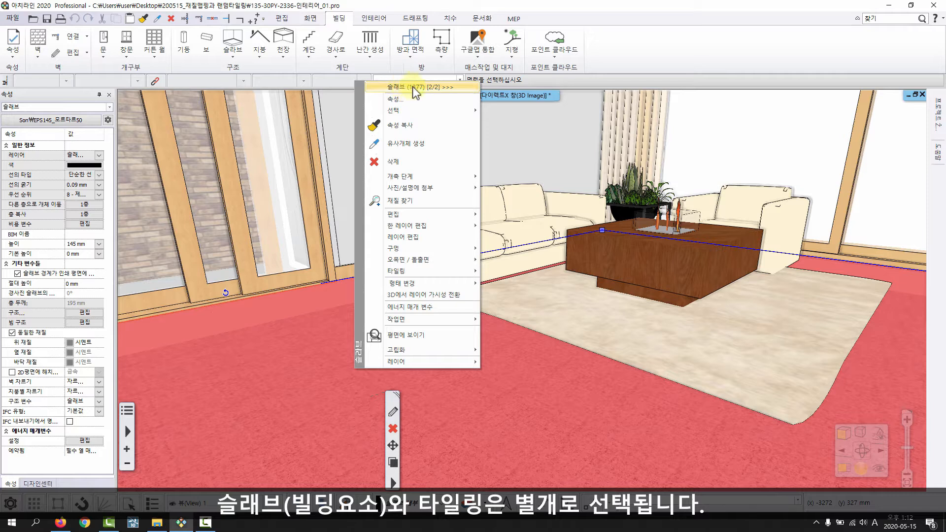
left_click(726, 4)
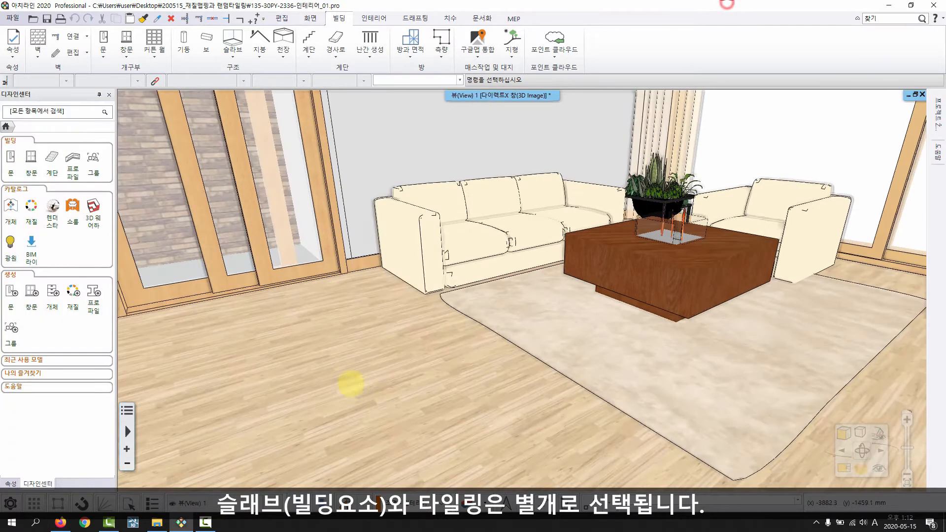
middle_click_drag(350, 383, 379, 366)
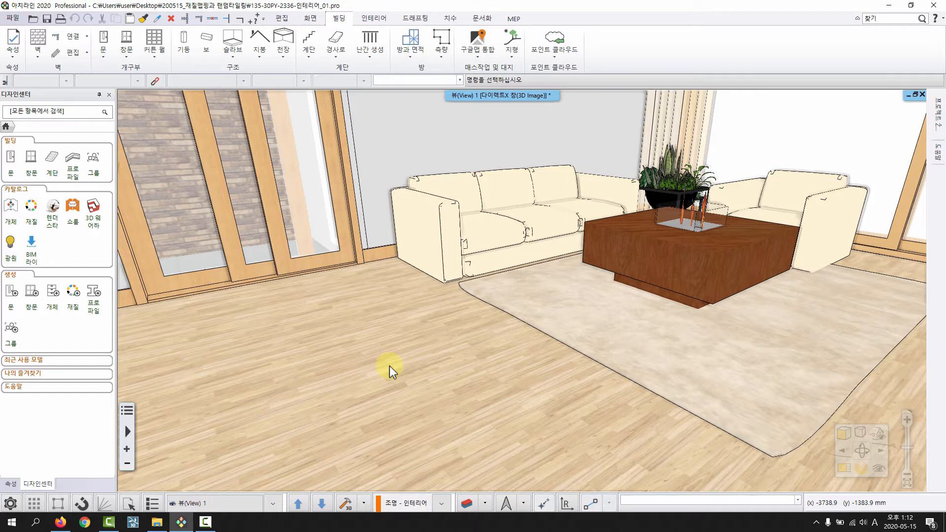
Delete the tiling background area of the living-room floor and undo the deletion
right_click(363, 369)
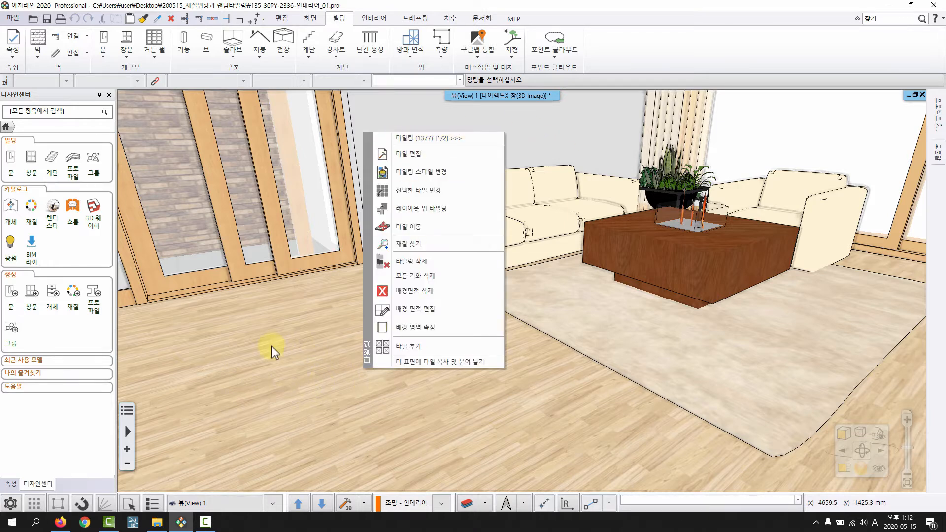
left_click(433, 297)
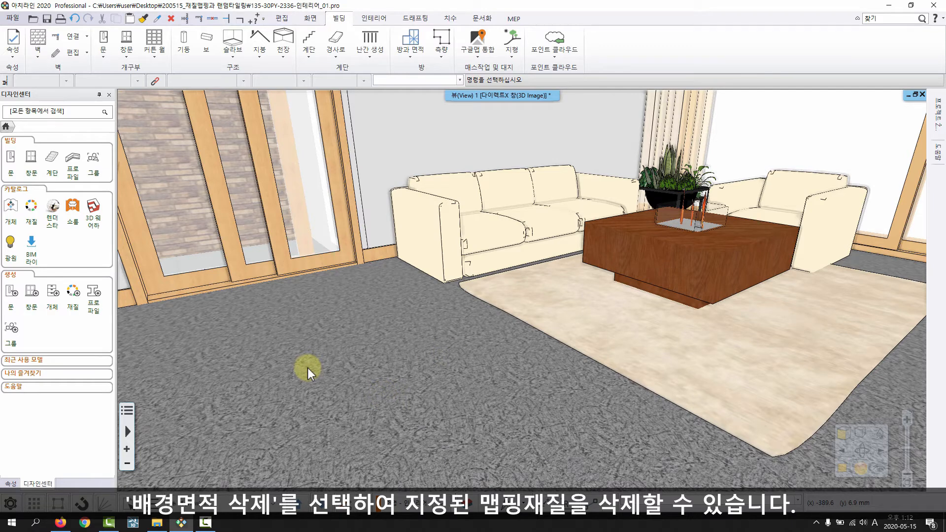
left_click(74, 18)
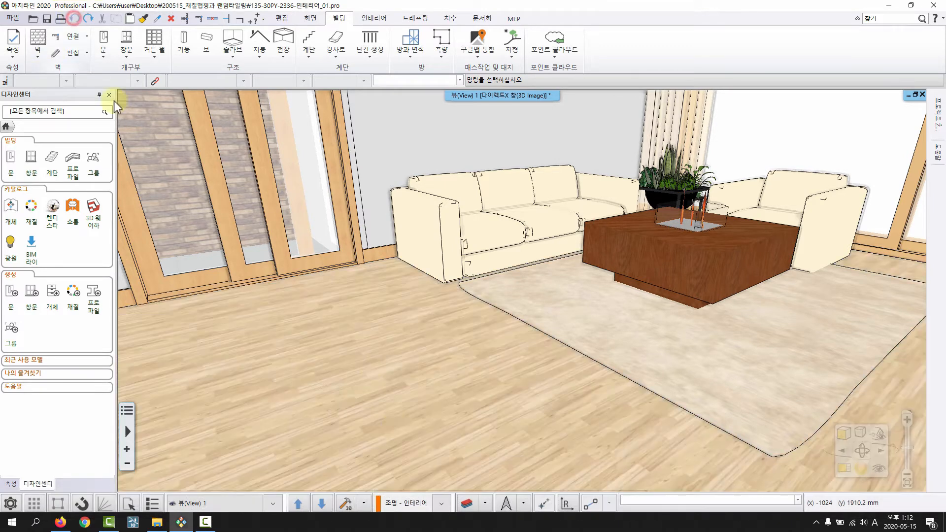
Locate the floor's material in the Design Center and delete the floor's tiling background area
right_click(342, 360)
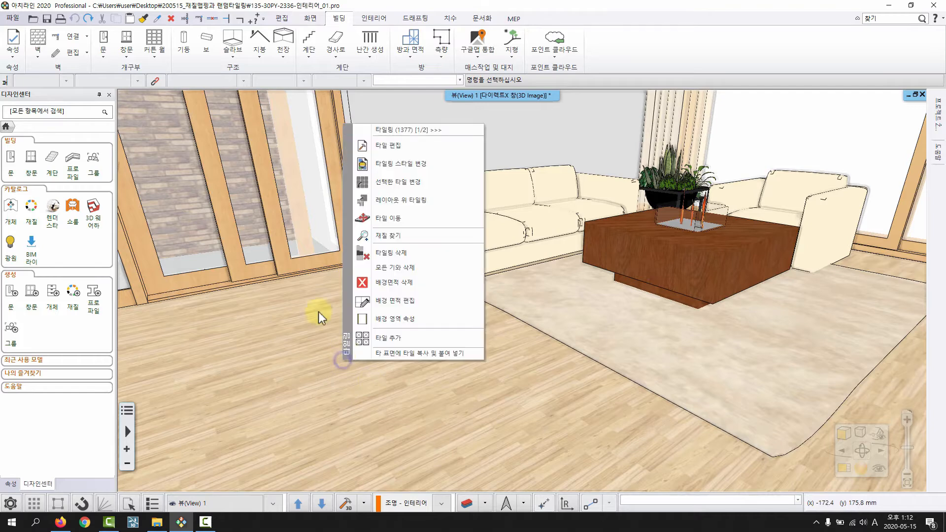
left_click(385, 236)
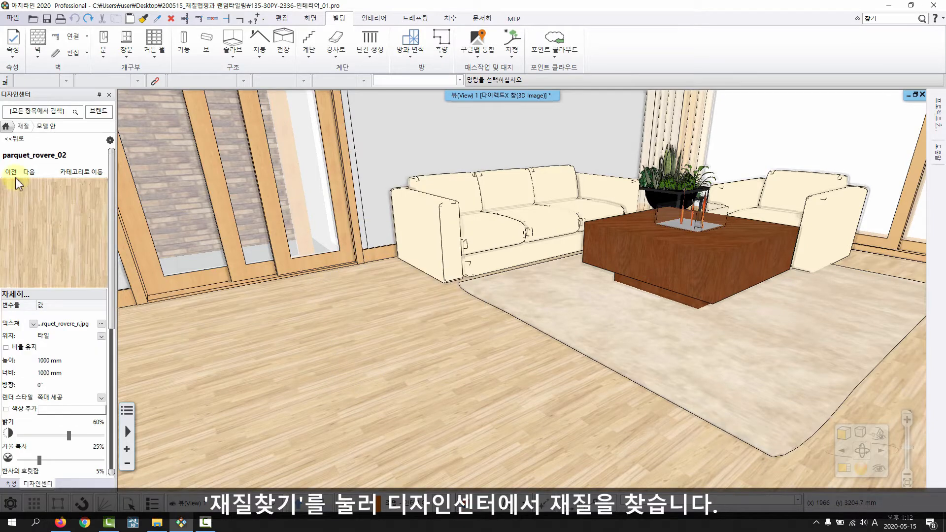
right_click(346, 357)
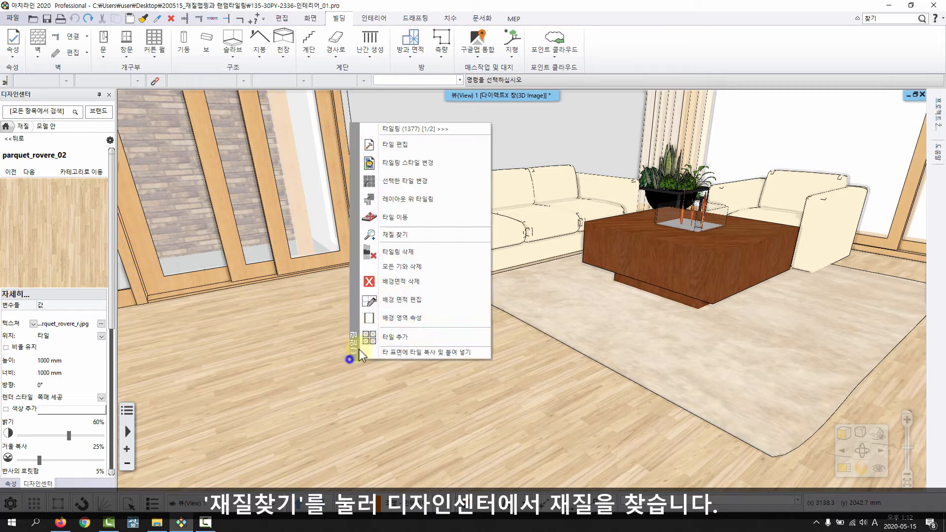
left_click(394, 283)
key("ctrl+y")
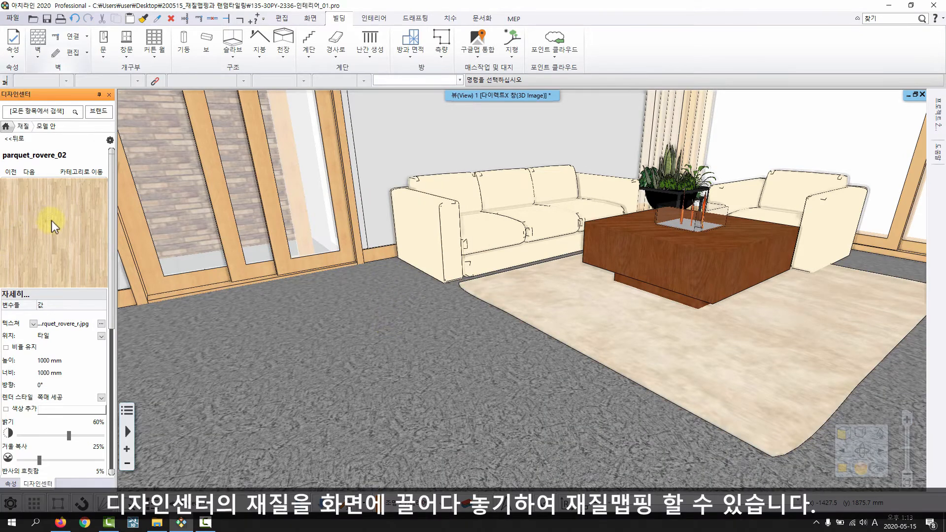
Map the parquet_rovere_02 material as a picture (그림으로) onto the living-room floor slab as its background area
left_click_drag(171, 214, 341, 346)
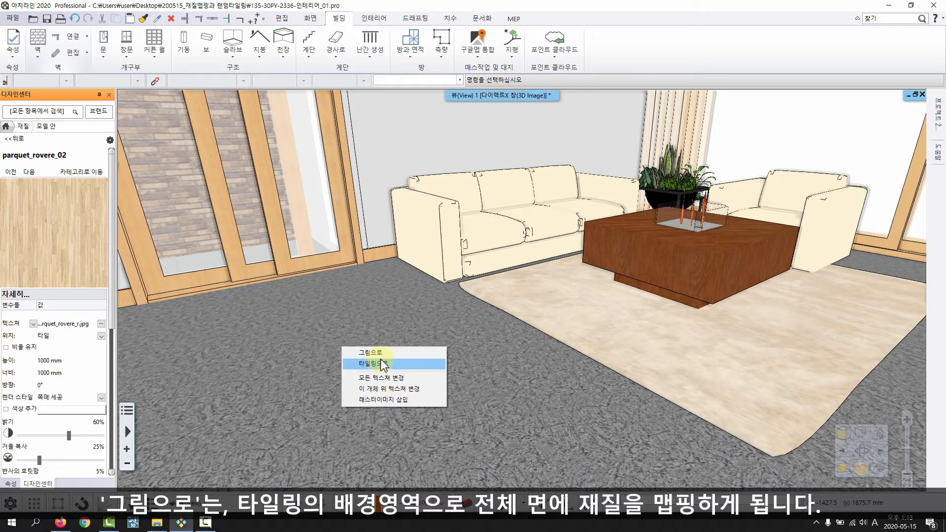
left_click(382, 352)
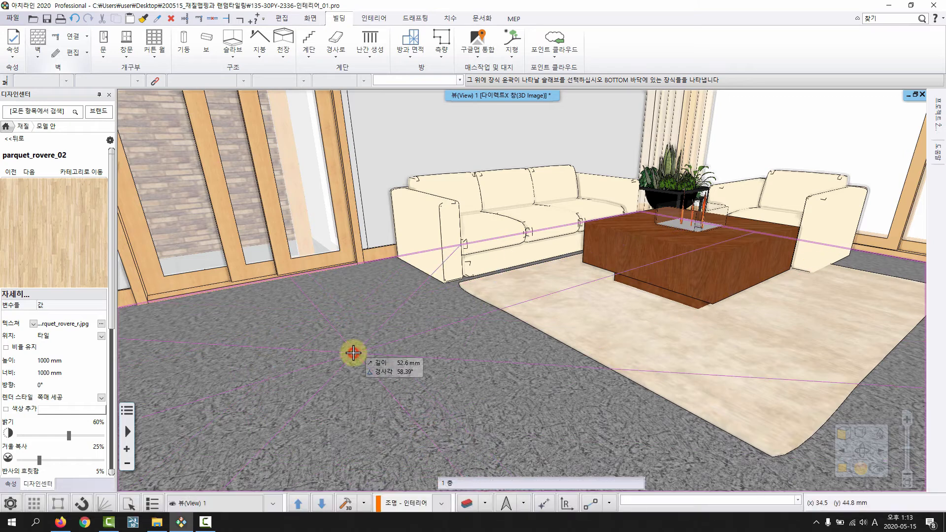
left_click(353, 354)
right_click(369, 390)
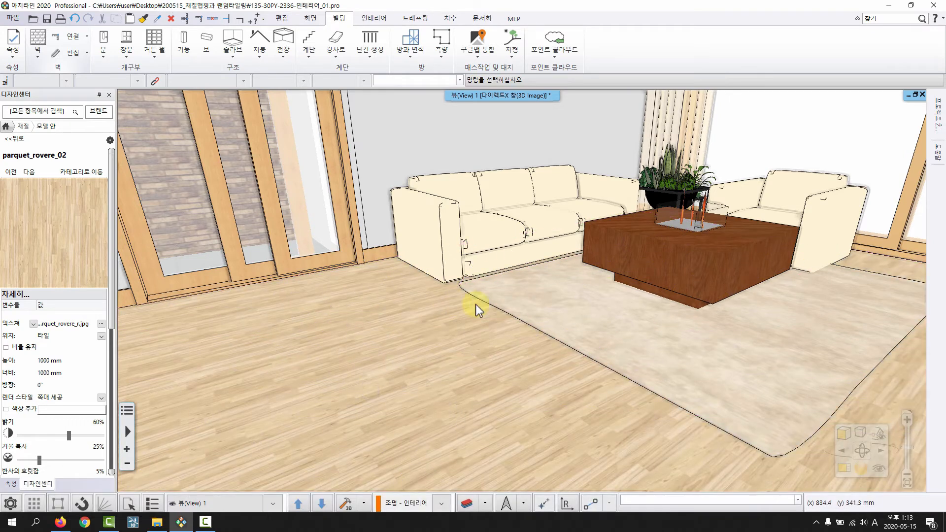
Check the surface materials in the properties of the slab under the parquet and close them without changes
middle_click_drag(395, 282, 414, 294)
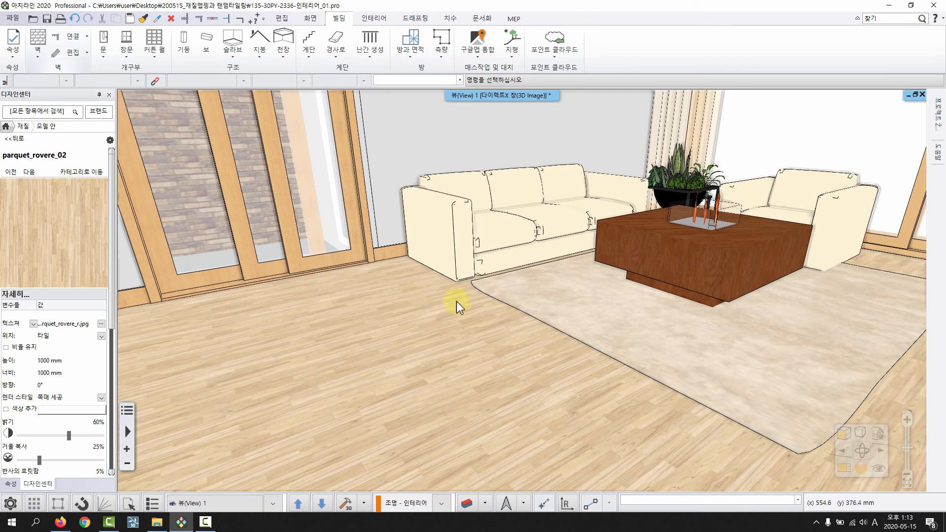
right_click(365, 322)
key("Escape")
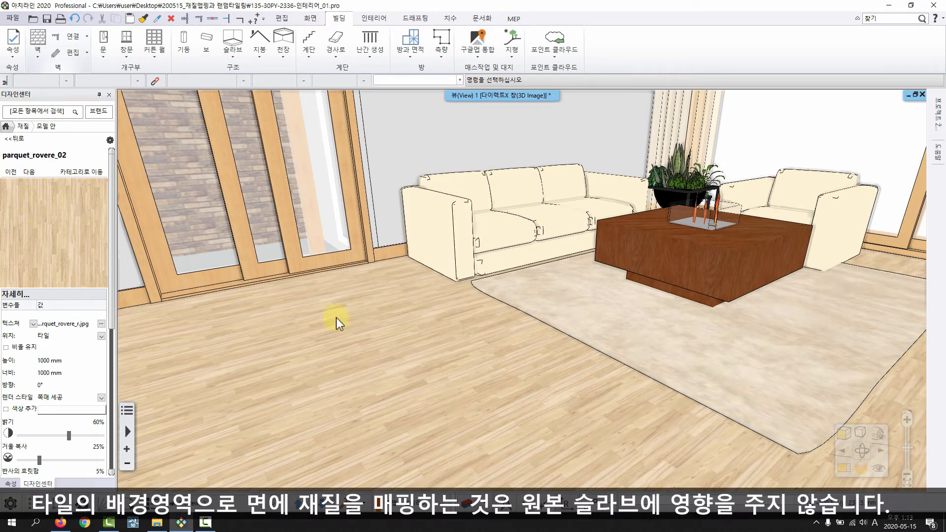
right_click(353, 359)
left_click(459, 133)
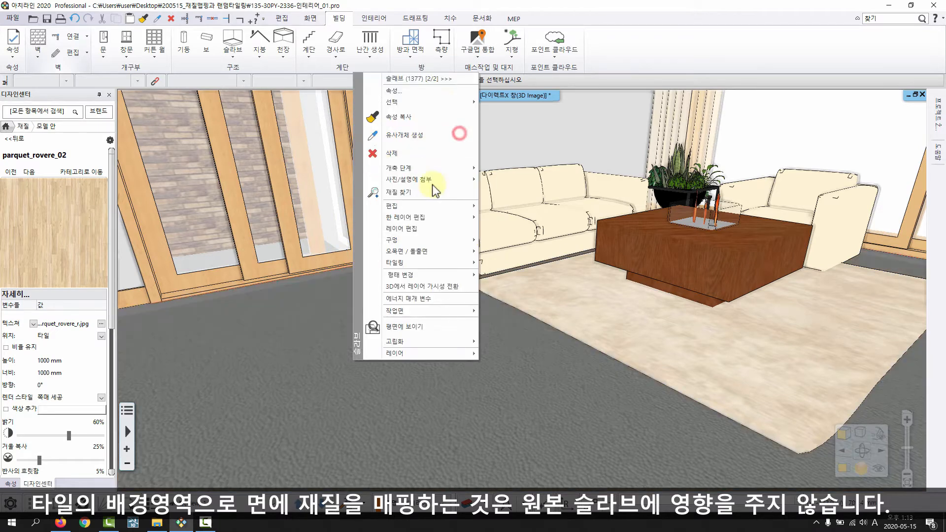
left_click(425, 91)
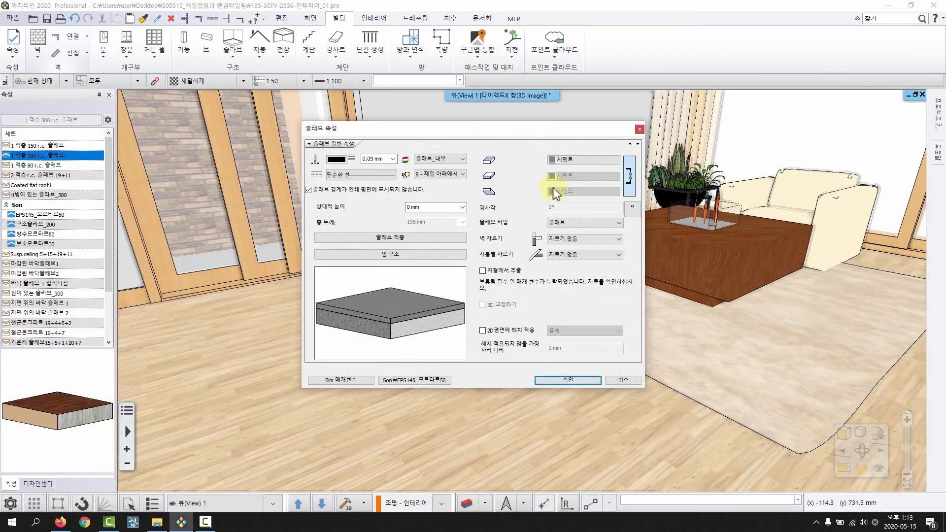
left_click(634, 380)
left_click(357, 272)
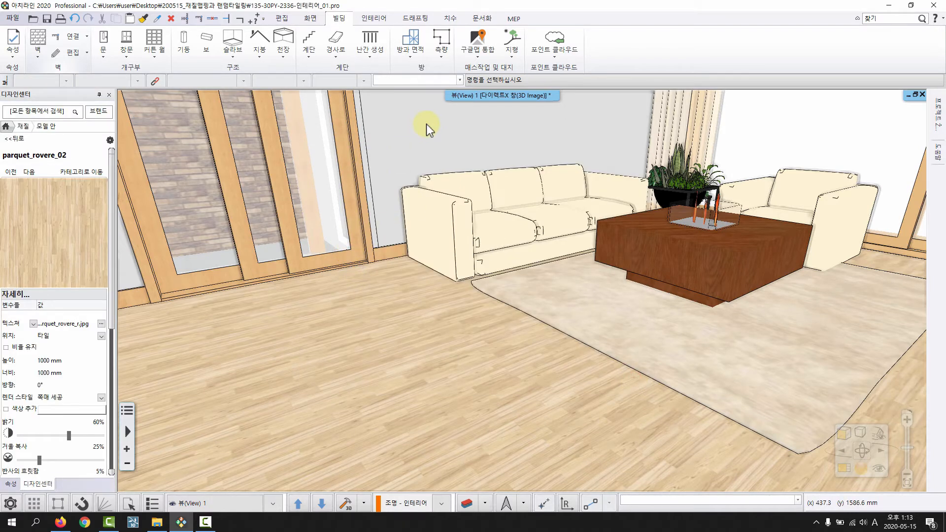
Open the floor's tiling on a layout (레이아웃 위 타일링) in the floor plan, using the original reference point
left_click(394, 374)
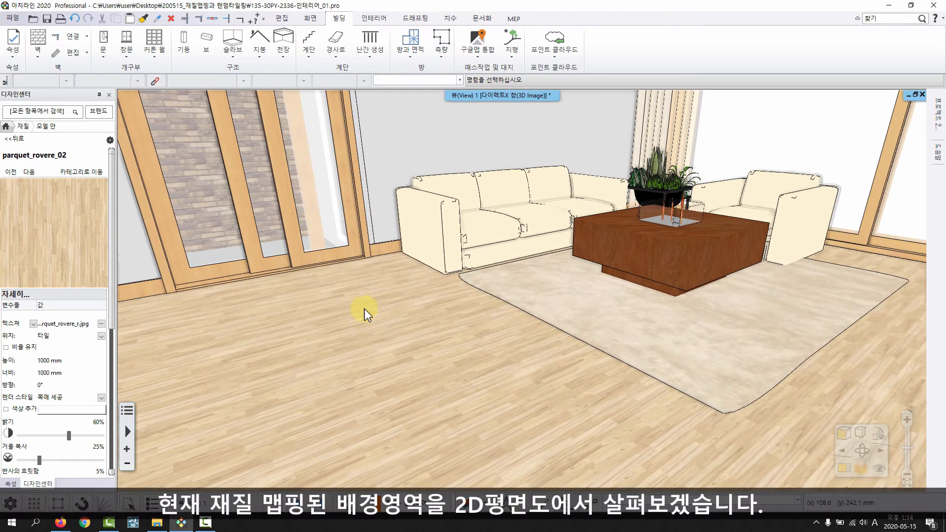
right_click(359, 298)
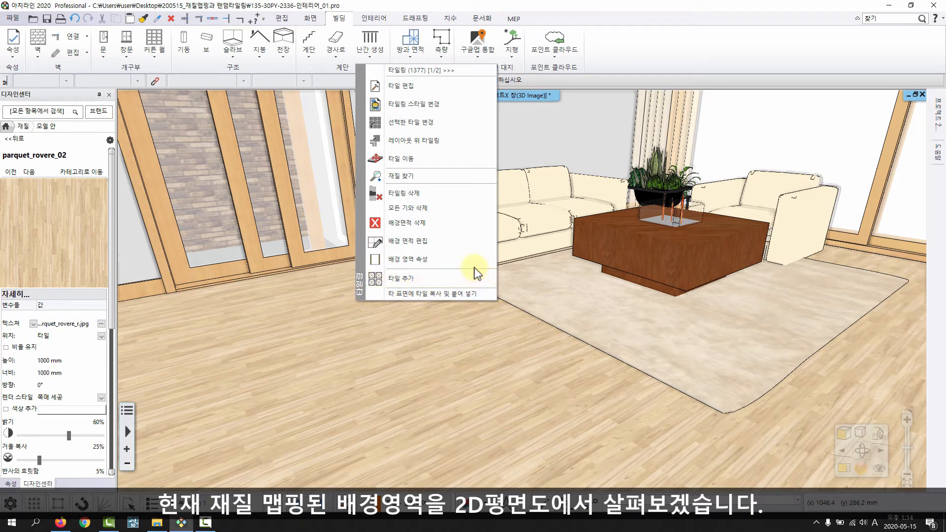
left_click(416, 139)
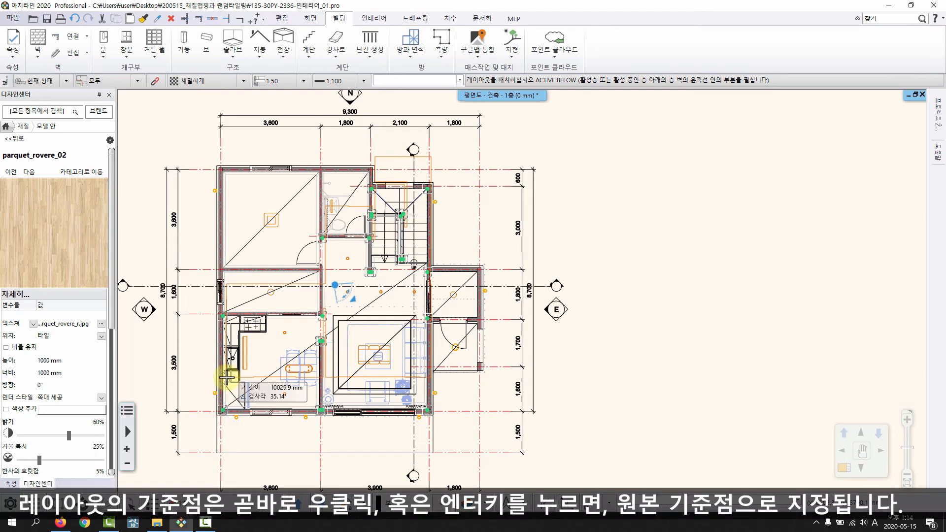
right_click(638, 368)
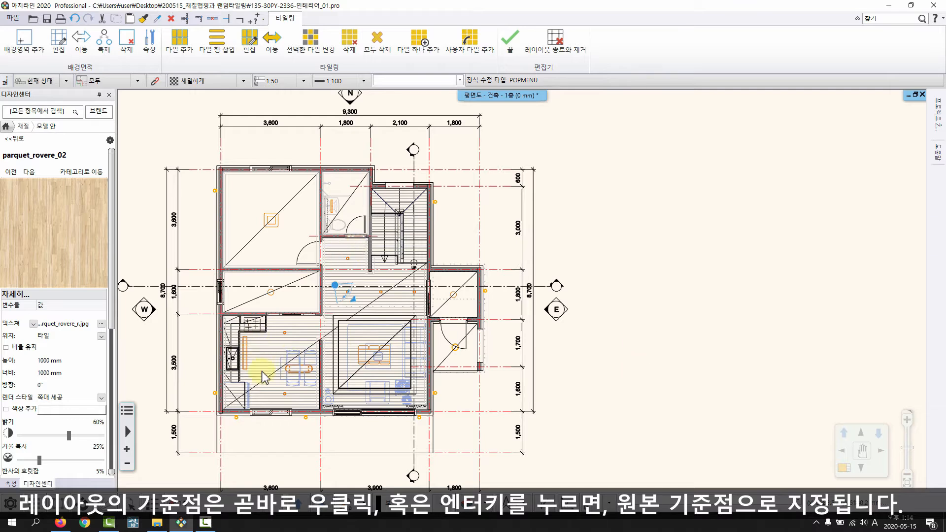
Examine the background area's hatch in the floor plan and leave the layout tiling editor
scroll(419, 311, "up", 4)
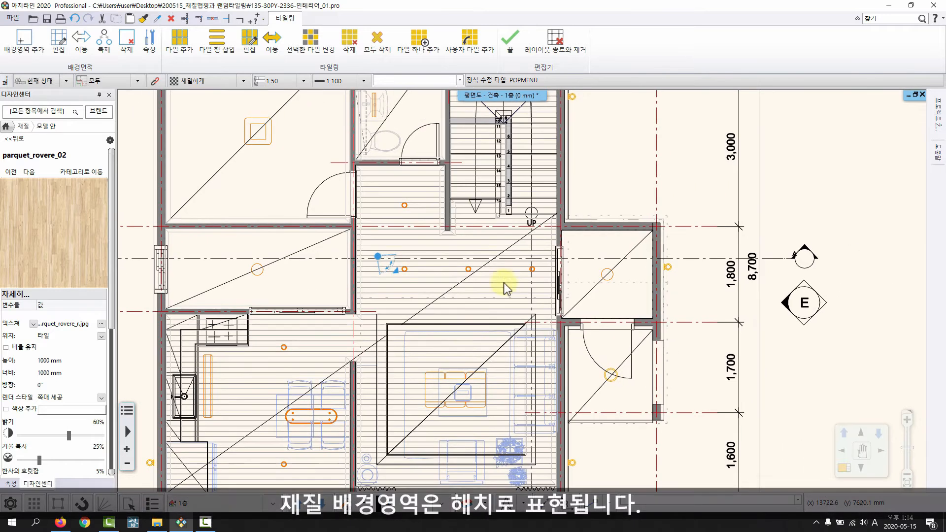
scroll(469, 219, "down", 1)
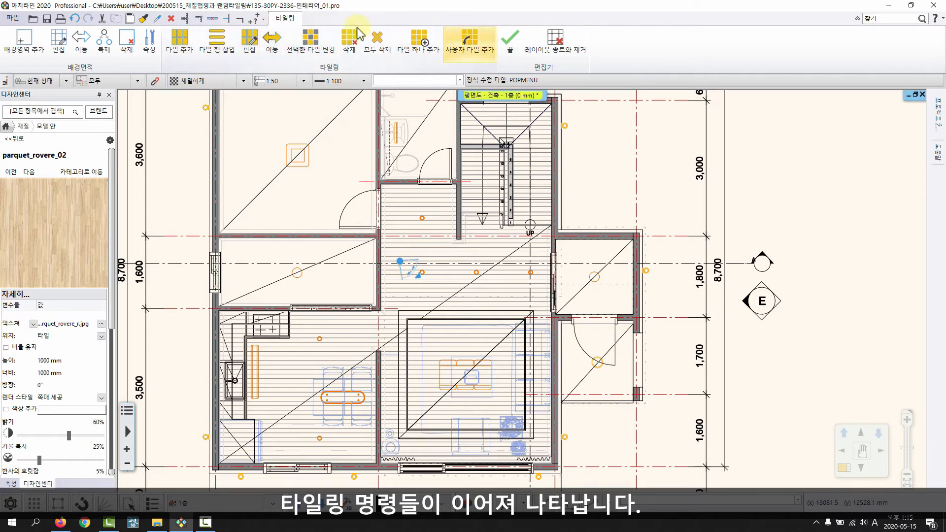
middle_click_drag(494, 281, 445, 294)
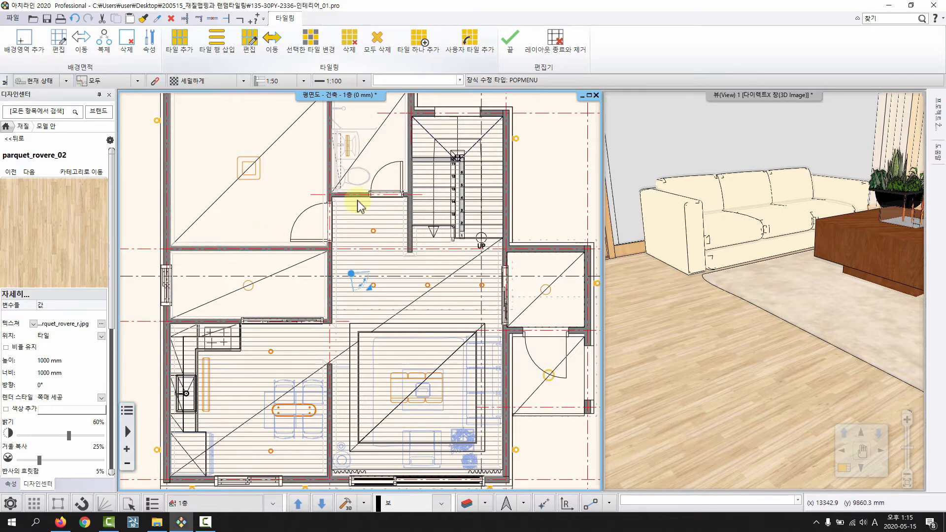
right_click(385, 247)
middle_click_drag(407, 236, 372, 239)
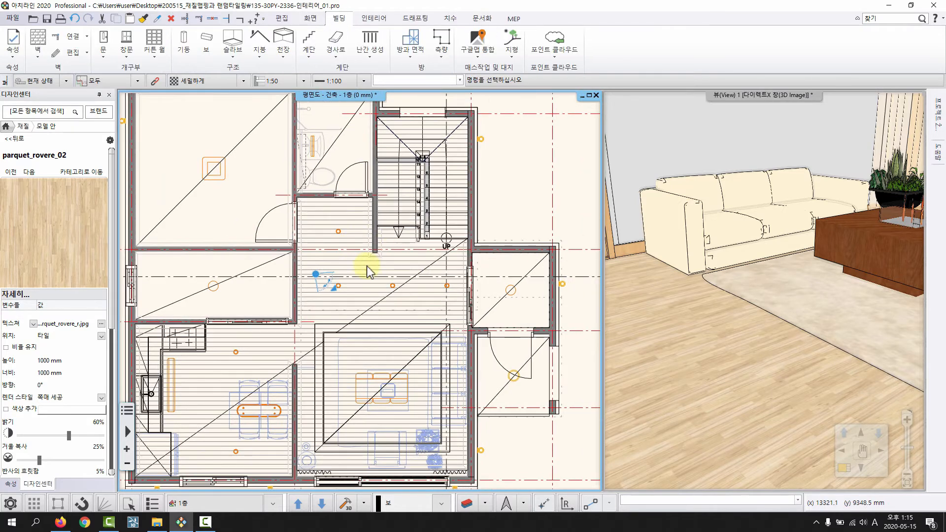
Return to the maximized 3D view and go back to the Design Center's home page
double_click(712, 96)
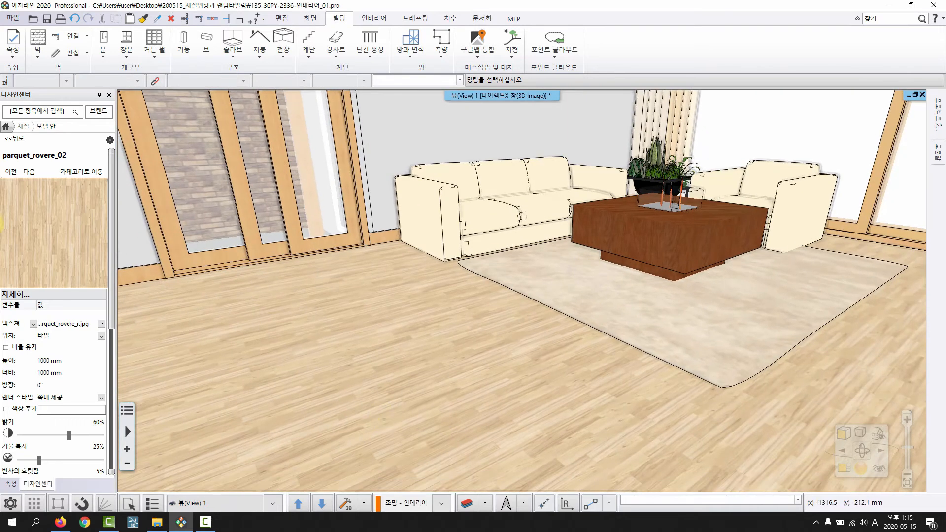
left_click(7, 126)
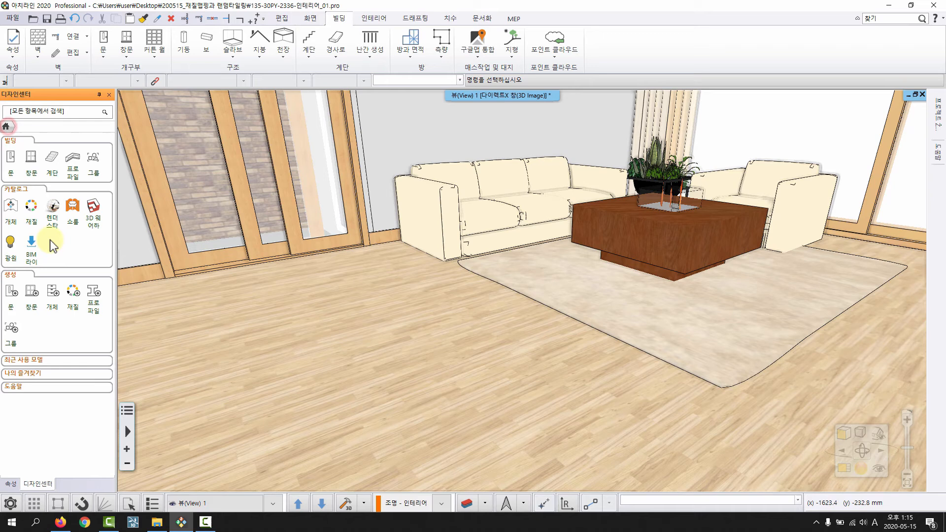
Open the Delicato_Cremo marble from the stone (돌) > marble (대리석) category of the material catalog
left_click(30, 210)
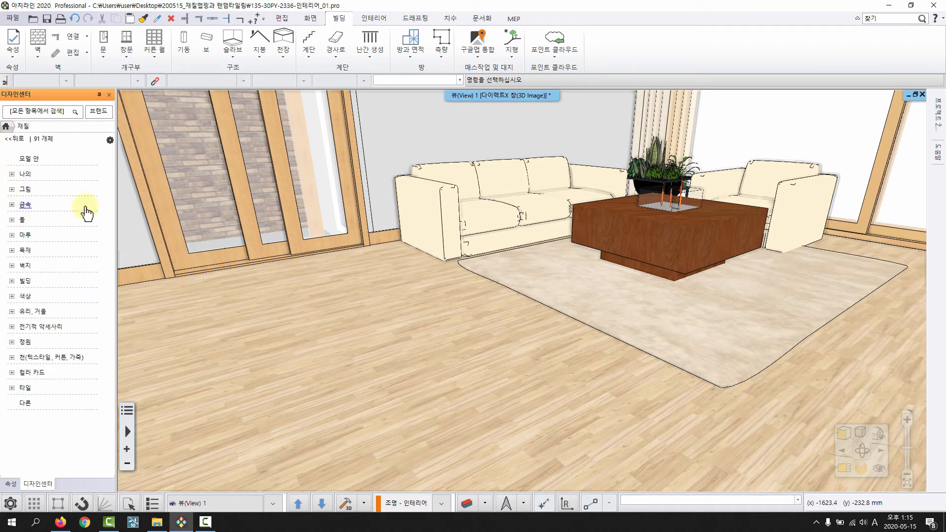
left_click(18, 219)
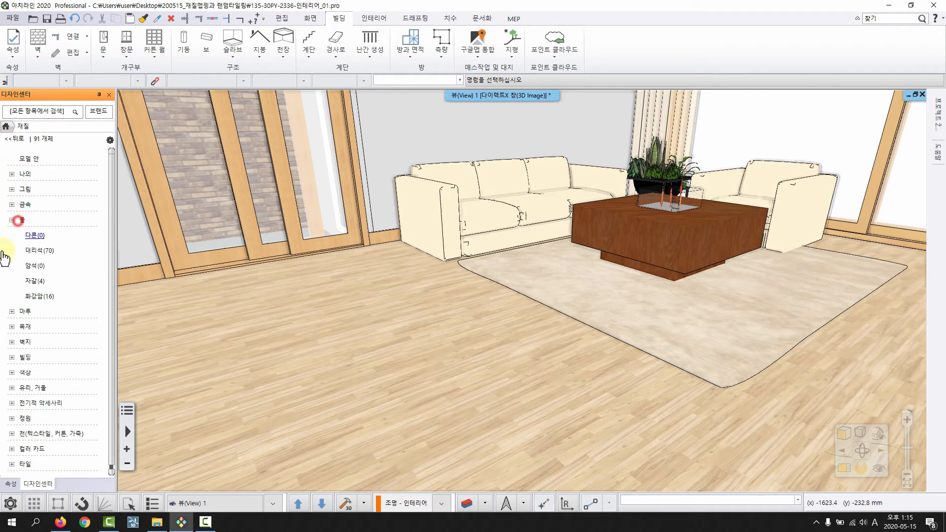
left_click(47, 251)
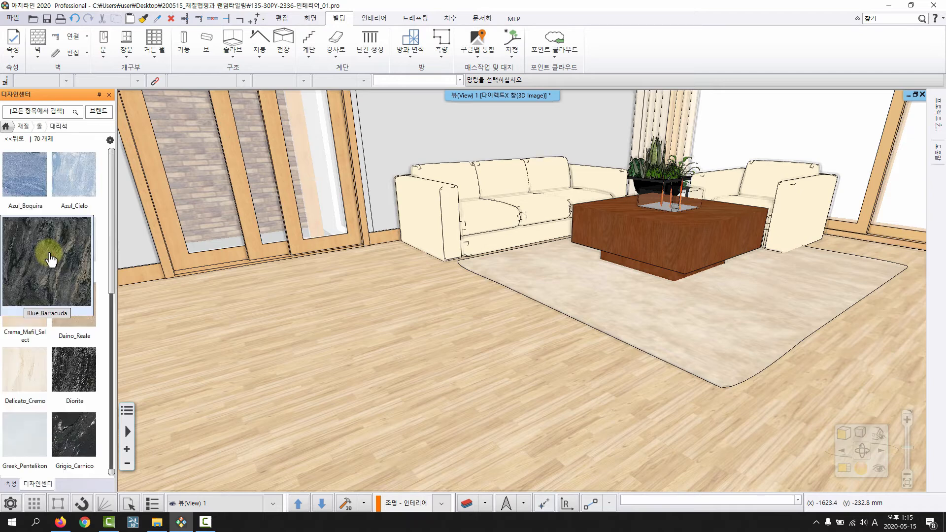
mouse_move(37, 378)
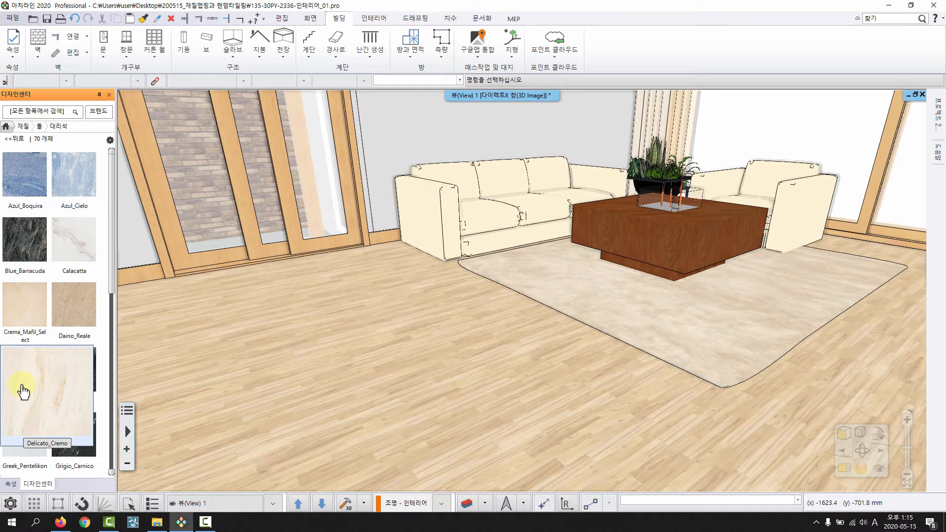
left_click(21, 387)
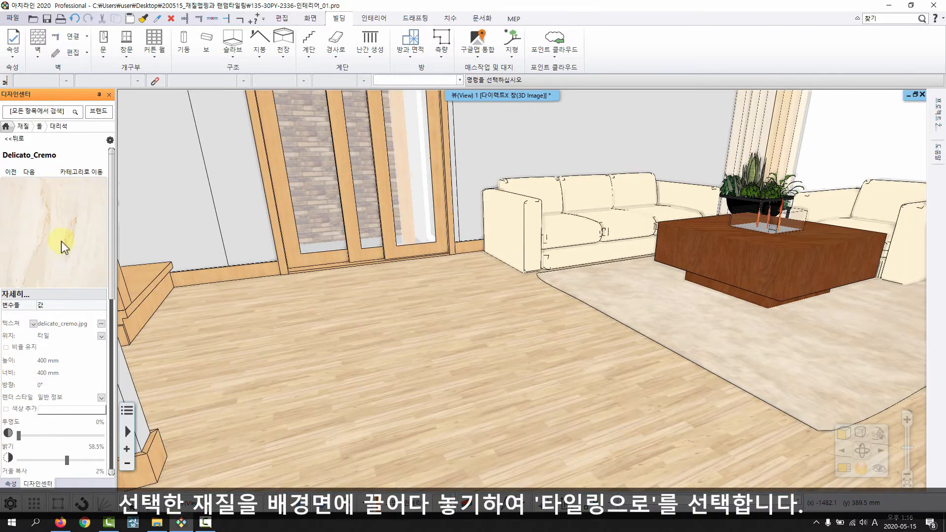
Apply the Delicato_Cremo material to the parquet floor as tiling (타일링으로), picking a start point and direction on the living-room floor
left_click_drag(60, 239, 355, 328)
left_click_drag(430, 356, 429, 356)
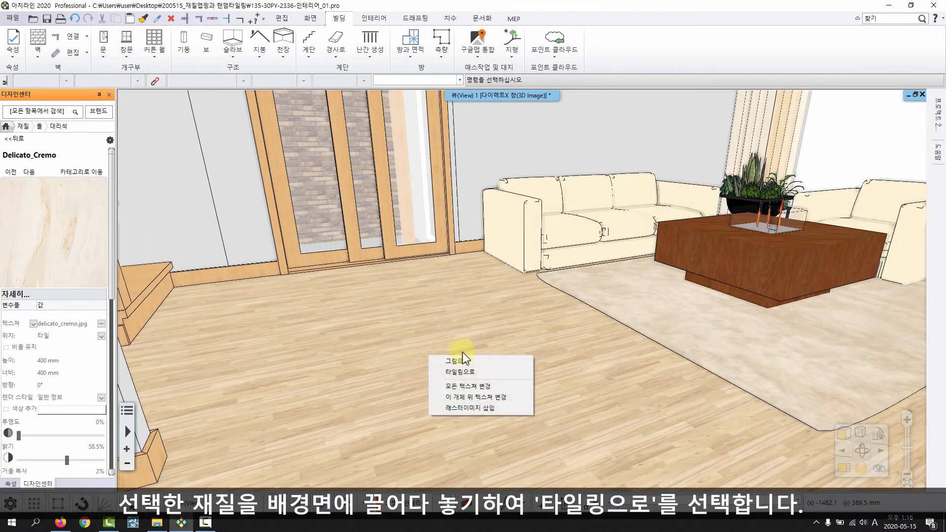
left_click(472, 372)
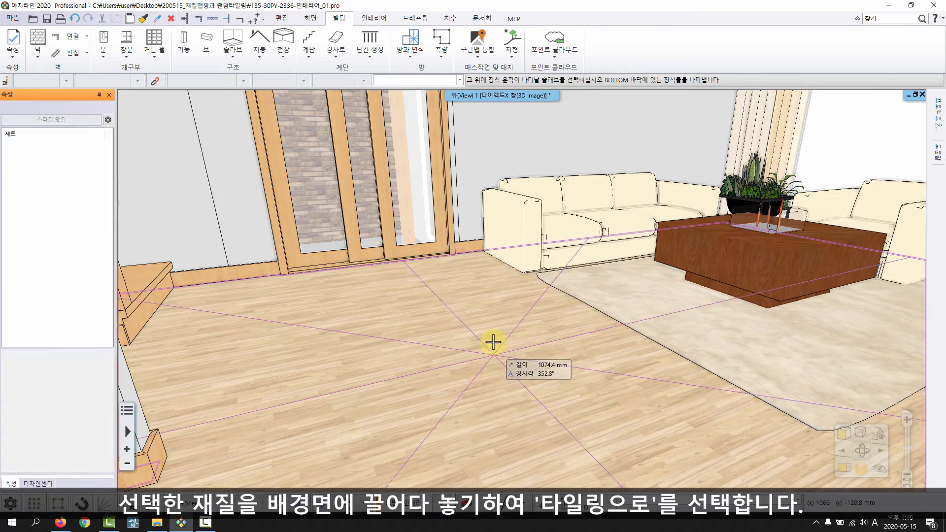
left_click(427, 379)
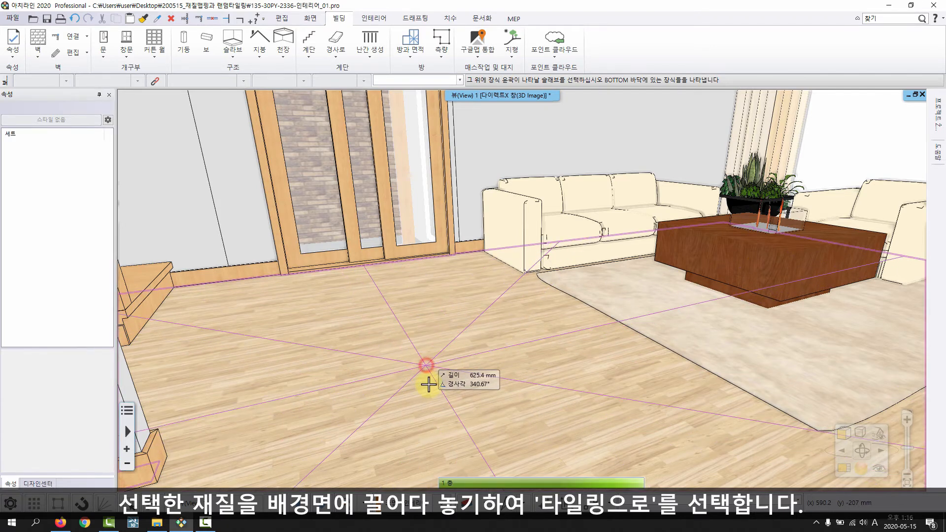
left_click(444, 338)
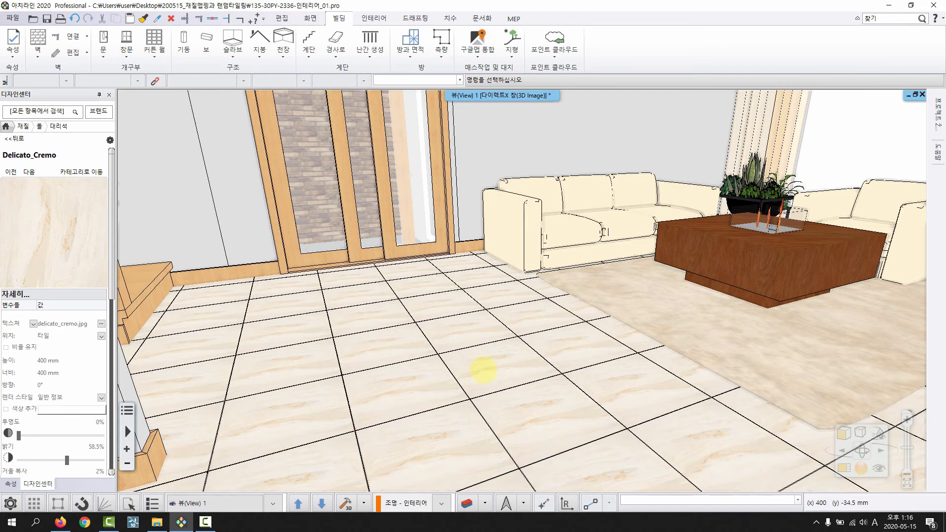
Examine the direction of the marble grain across the tiled living-room floor from several viewpoints
middle_click_drag(484, 371, 399, 311)
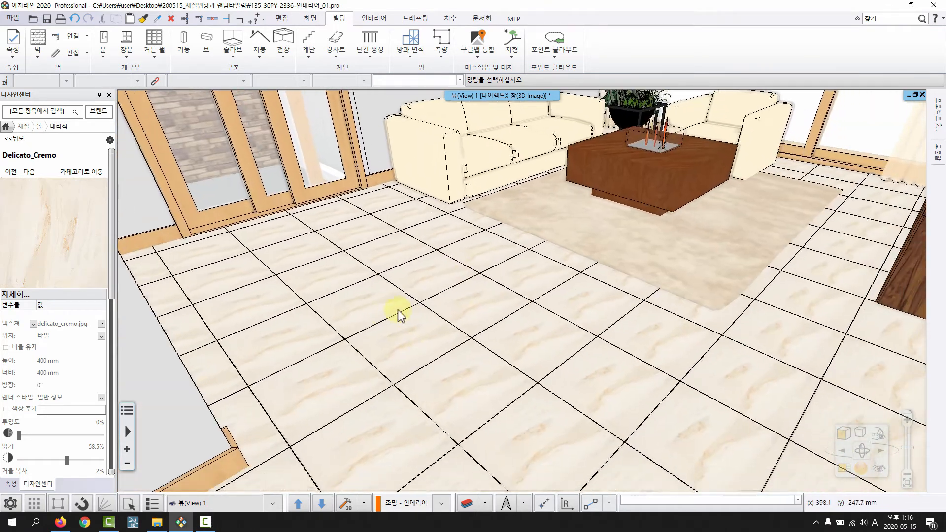
middle_click_drag(519, 349, 475, 268)
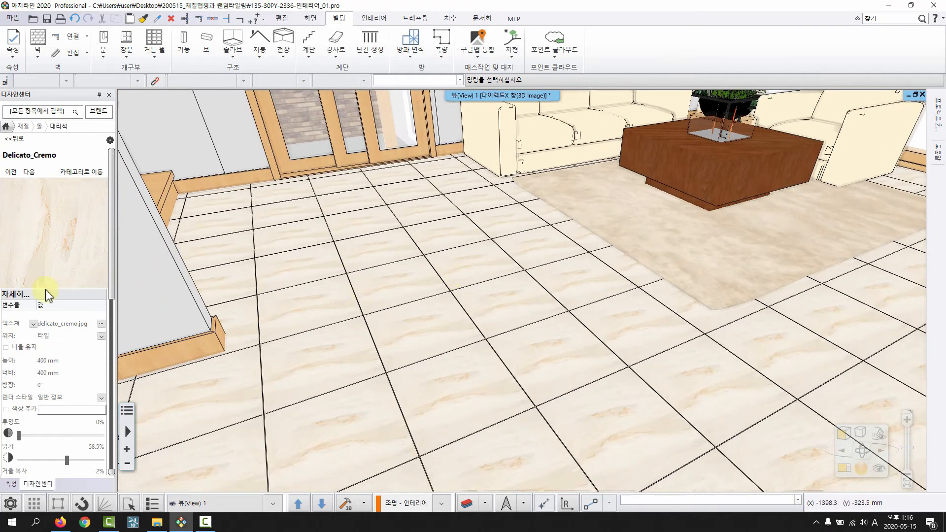
middle_click_drag(531, 371, 462, 350)
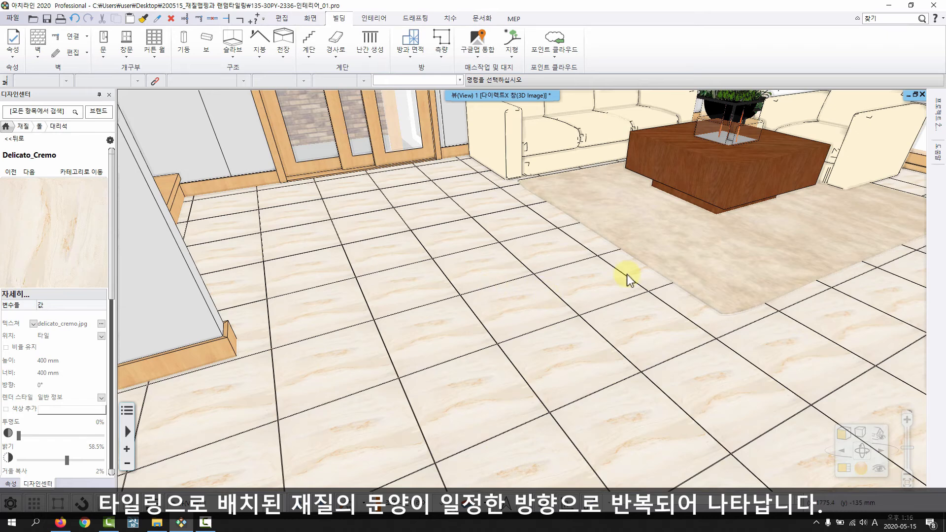
middle_click_drag(628, 232, 620, 211)
scroll(633, 308, "down", 3)
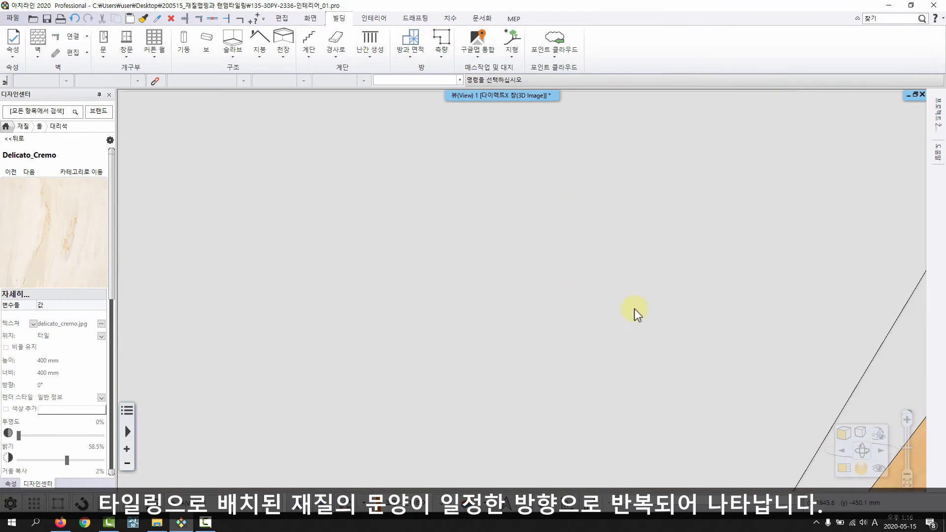
scroll(656, 312, "up", 4)
middle_click_drag(521, 323, 583, 332)
scroll(492, 364, "down", 3)
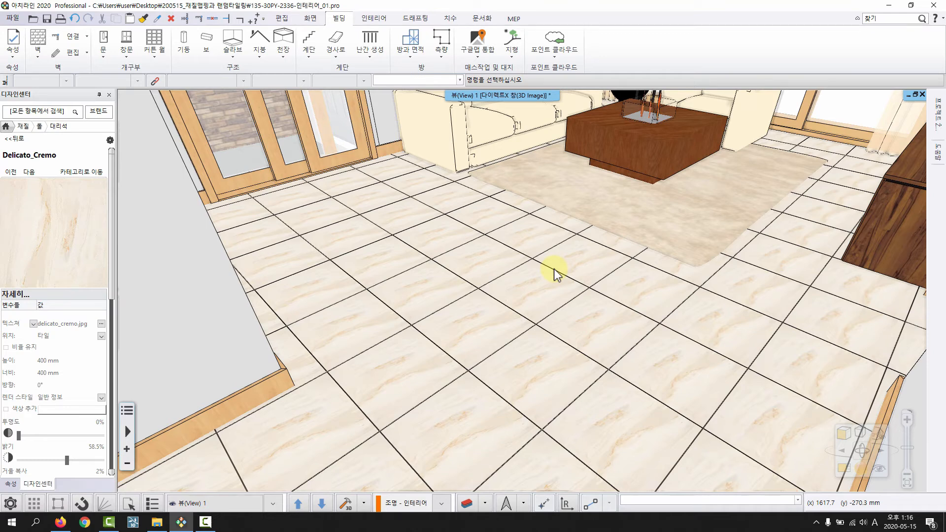
Turn on random tile rotation (랜덤 타일 회전) in the floor tiling's tile settings and accept the change
right_click(443, 303)
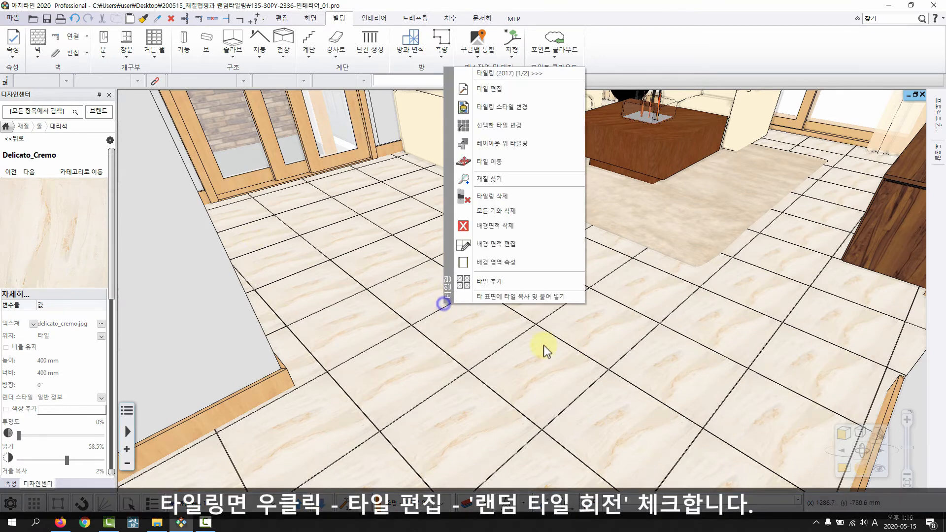
left_click(497, 90)
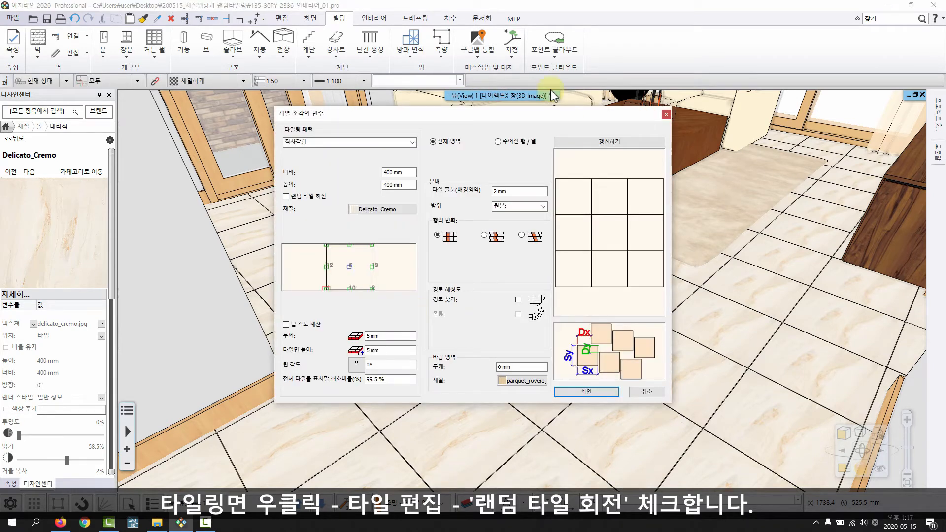
left_click_drag(438, 115, 448, 89)
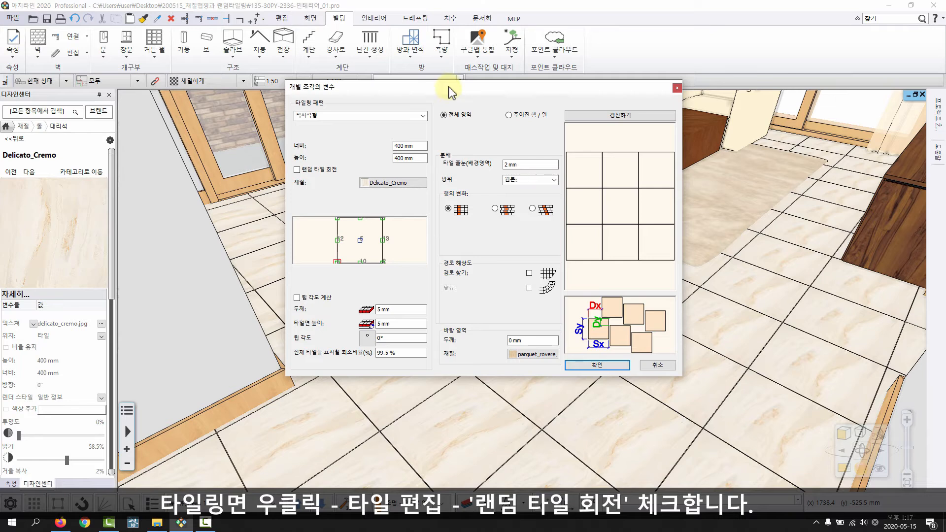
left_click(321, 169)
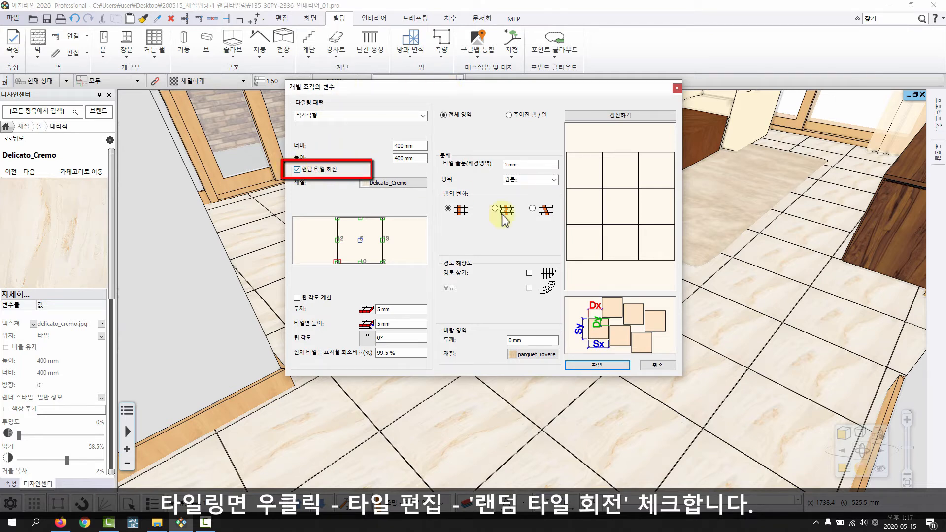
left_click(604, 367)
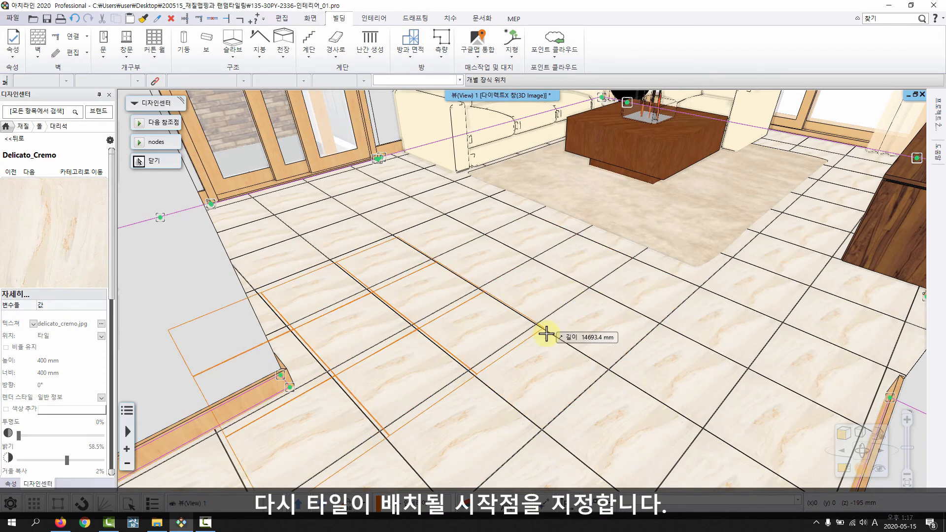
Place the edited tiles from a new start point on the floor in front of the rug, rotated 90°
left_click(645, 286)
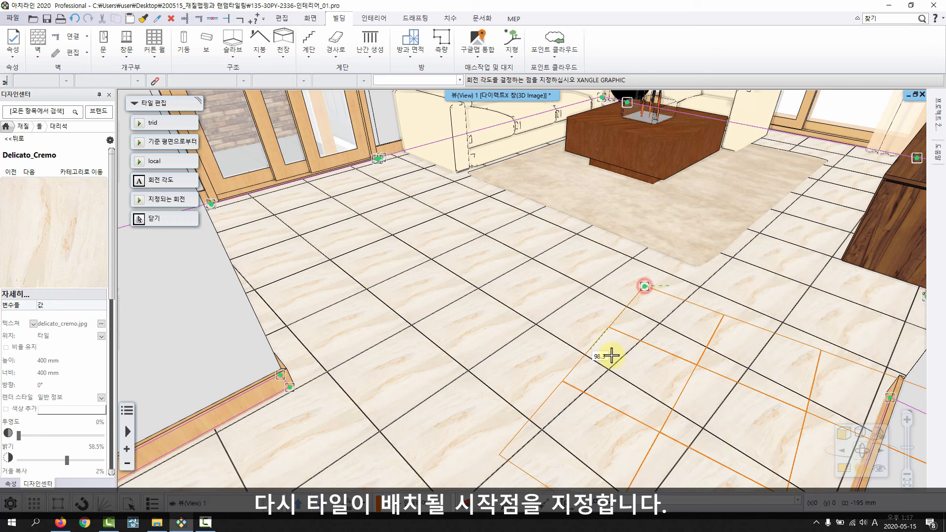
left_click(568, 357)
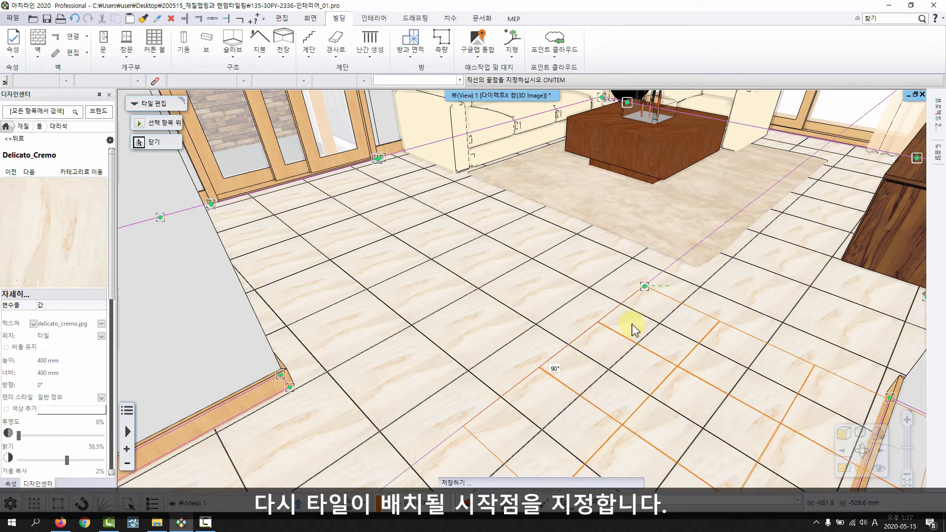
key("Escape")
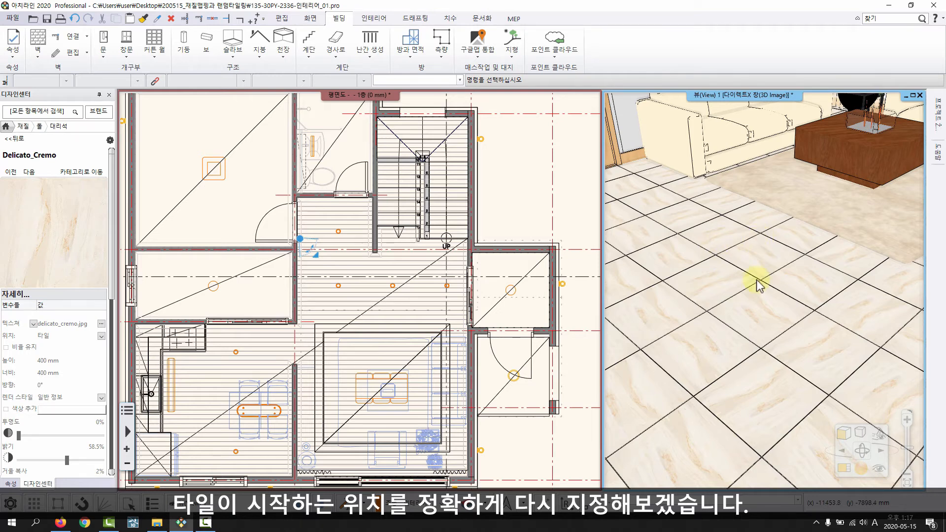
Open the floor's tiling on a layout (레이아웃 위 타일링) in the floor plan at its original position
right_click(730, 284)
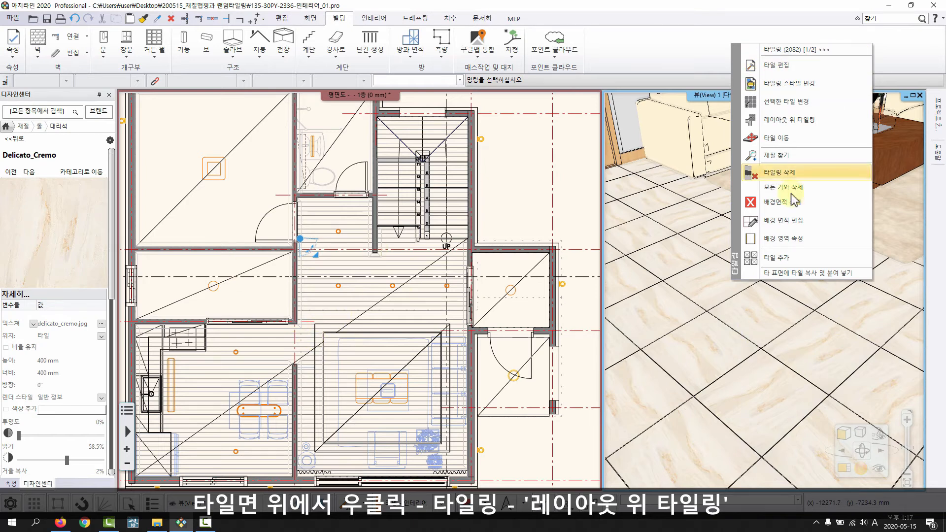
left_click(795, 120)
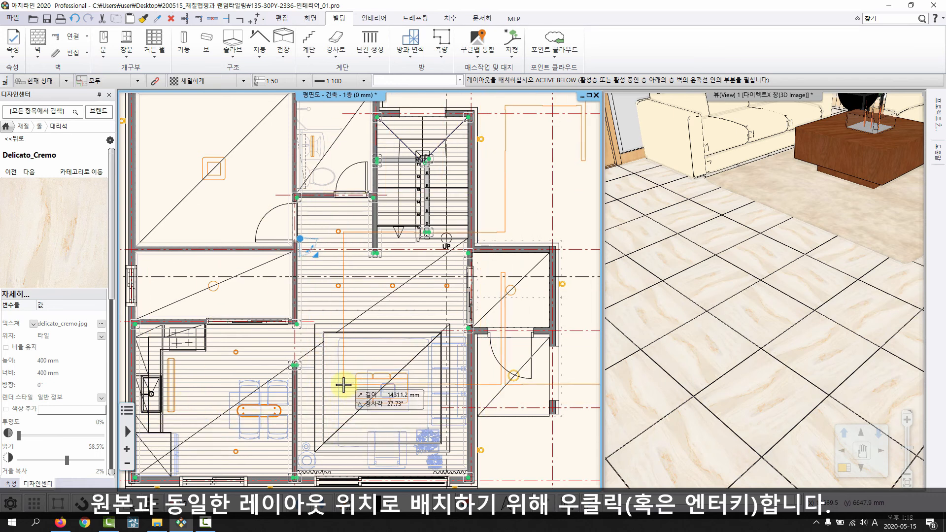
right_click(357, 314)
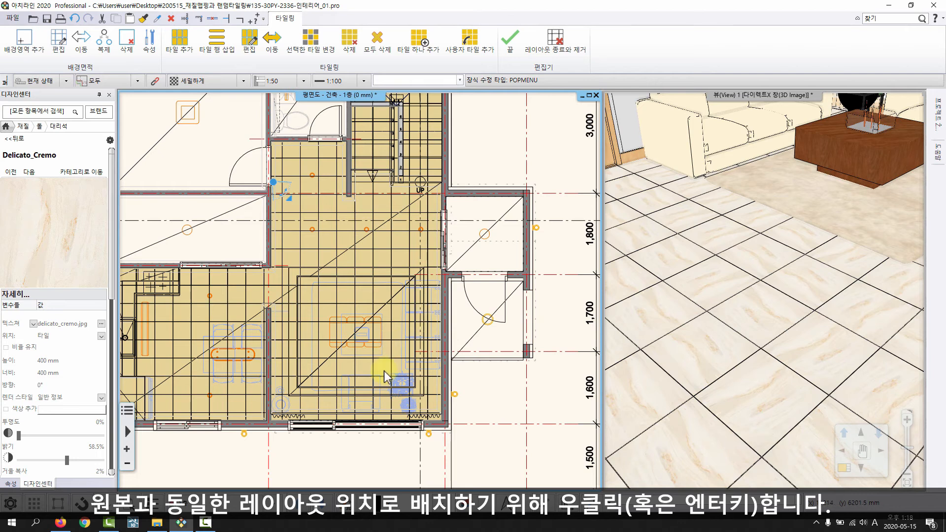
Move the floor tiling's start point to the living room's inner wall corner beside the plants, and set its rotation direction
scroll(366, 373, "up", 3)
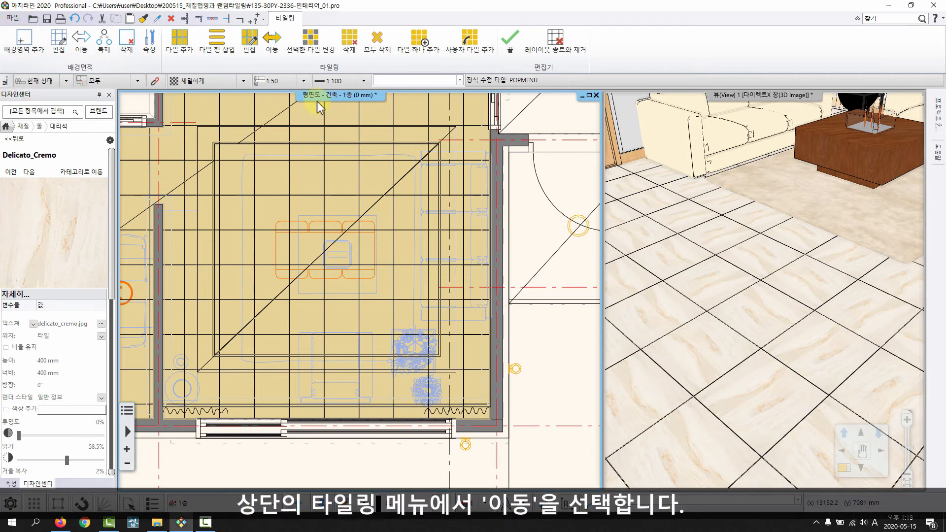
left_click(275, 48)
scroll(489, 394, "up", 2)
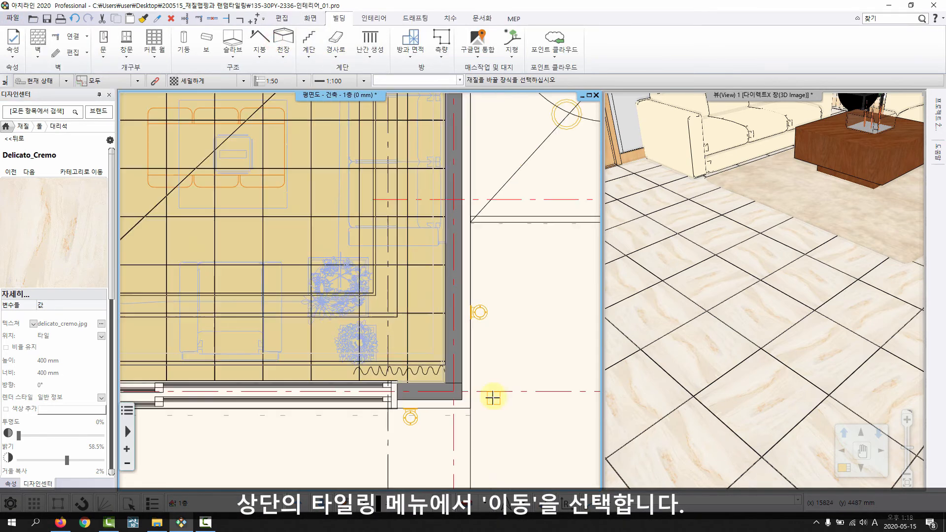
left_click(262, 237)
scroll(458, 344, "up", 2)
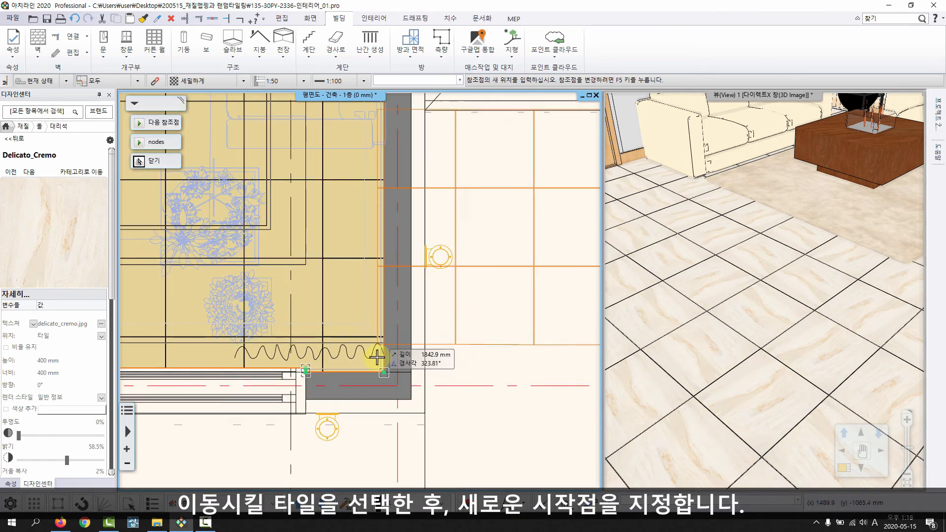
left_click(383, 372)
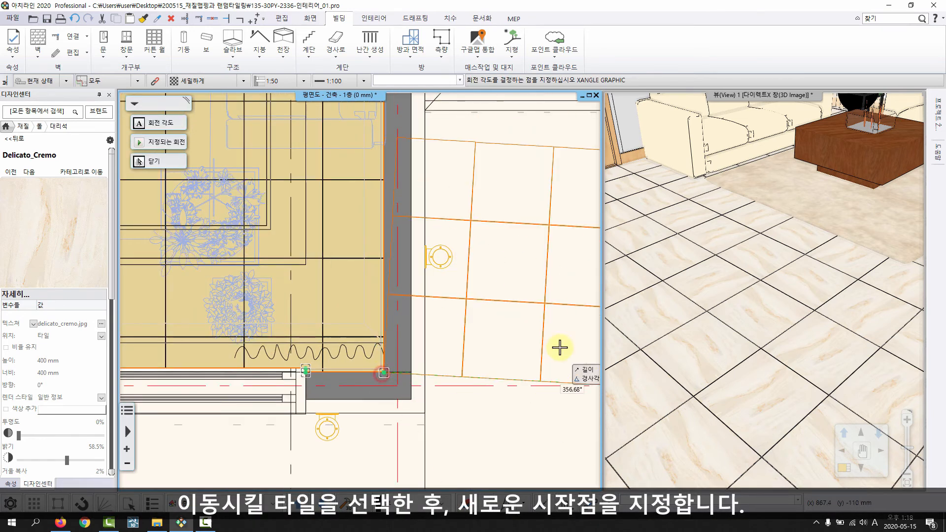
left_click(514, 375)
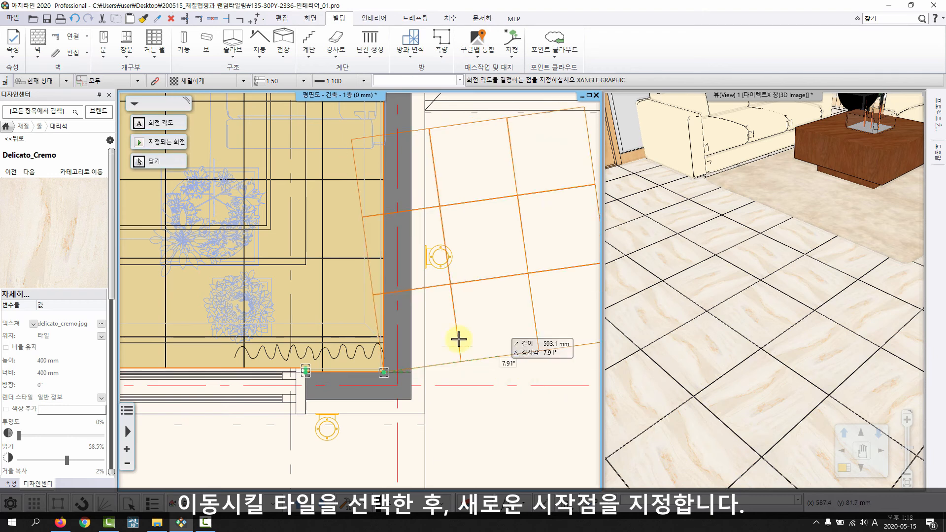
left_click(371, 181)
middle_click_drag(366, 283, 530, 323)
scroll(383, 301, "down", 4)
middle_click_drag(432, 319, 536, 446)
key("Return")
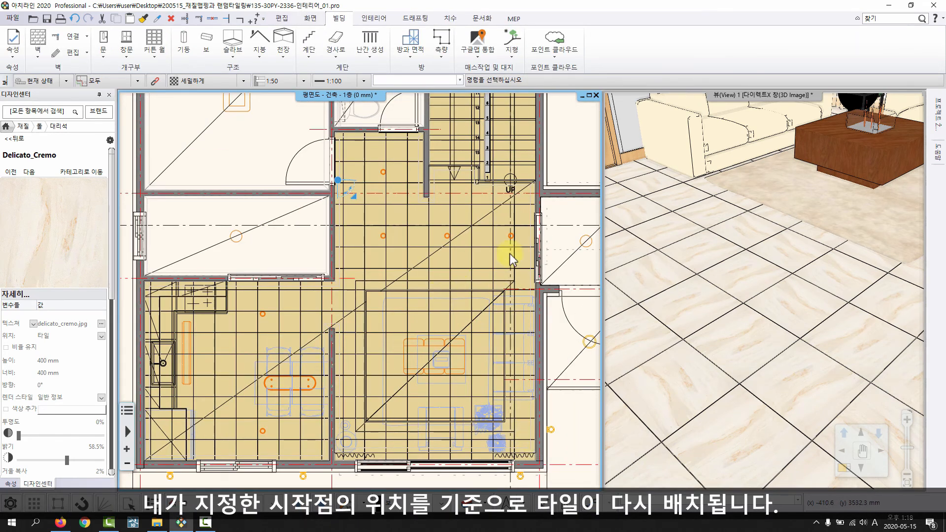
Return to the maximized 3D view to check the rearranged tiles on the living-room floor
middle_click_drag(447, 268, 402, 253)
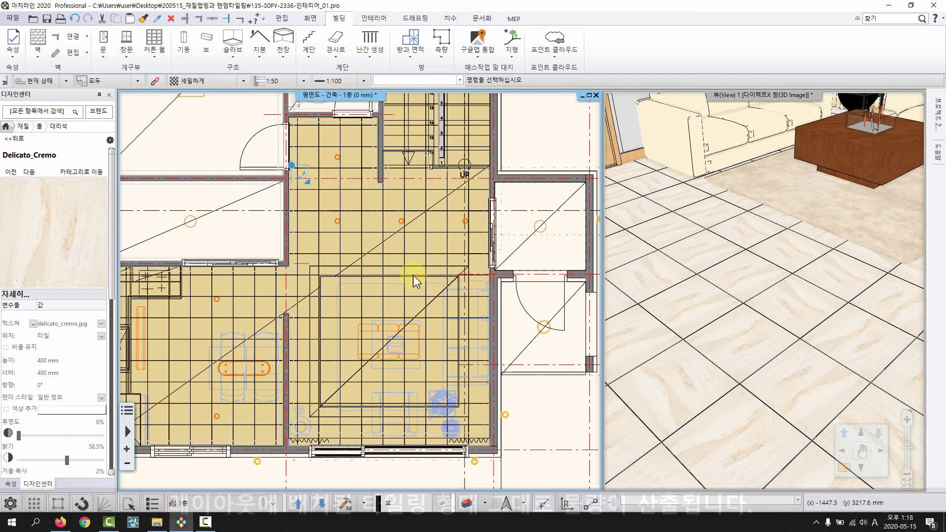
left_click(798, 294)
key("ctrl+F10")
scroll(592, 321, "up", 1)
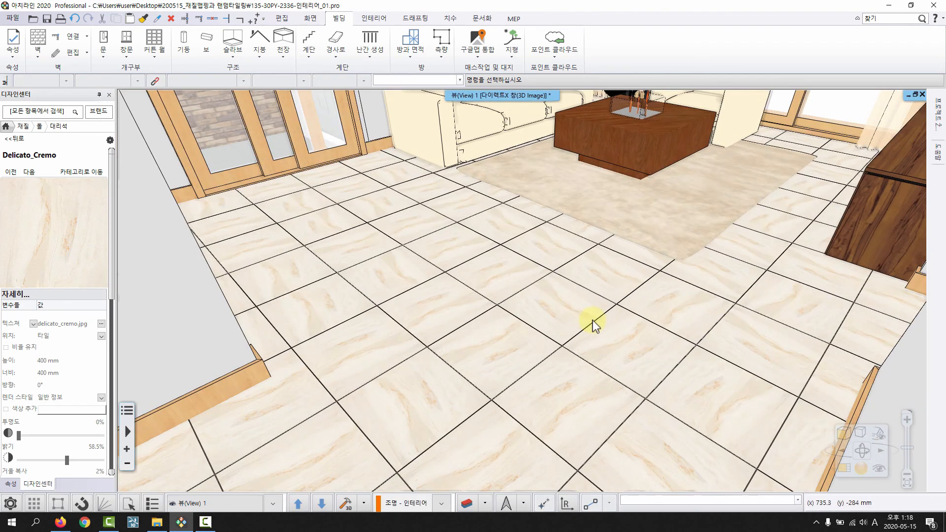